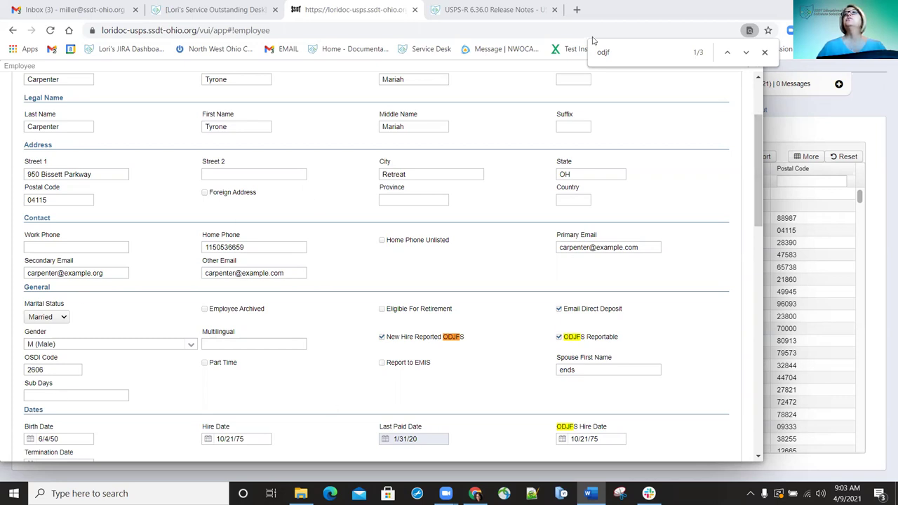
Dismiss the text search and close the open employee record
{"action": "left_click", "coordinate": [765, 52]}
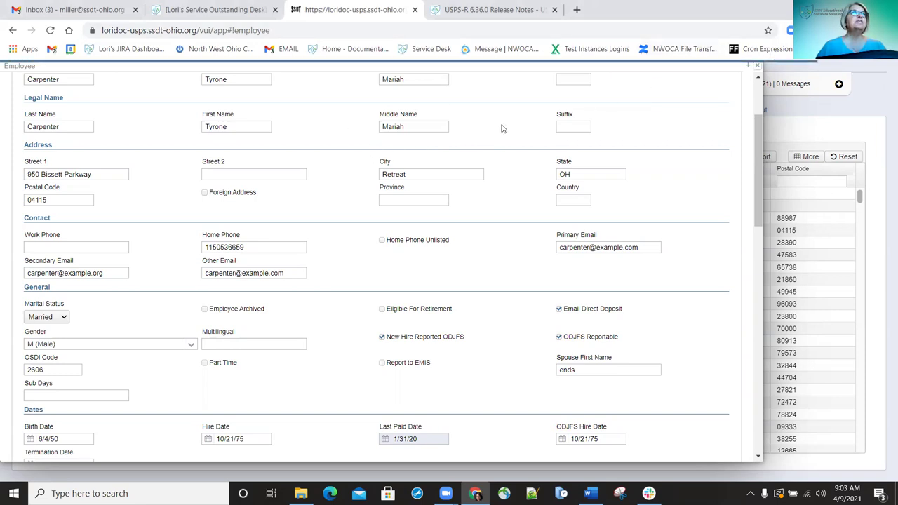
{"action": "left_click", "coordinate": [757, 66]}
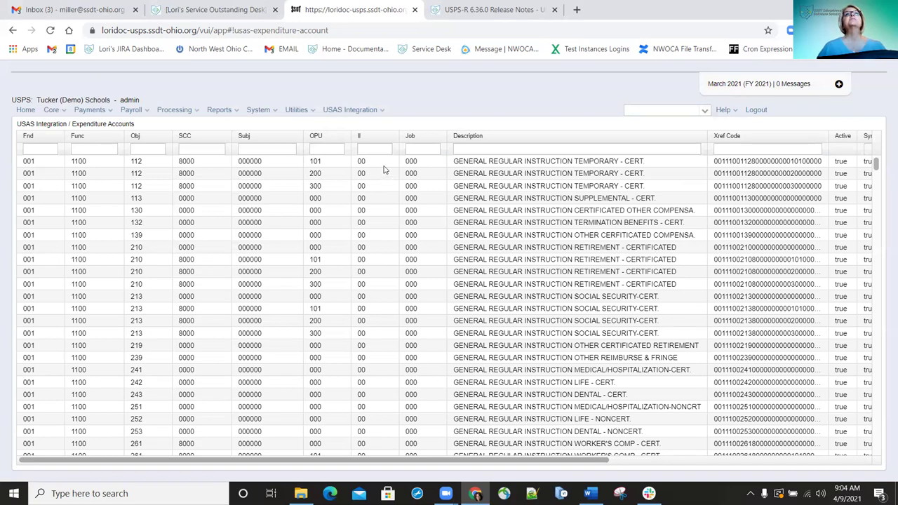
Open the Custom Report Creator and select Payee as the report object to view its available properties
{"action": "left_click", "coordinate": [228, 113]}
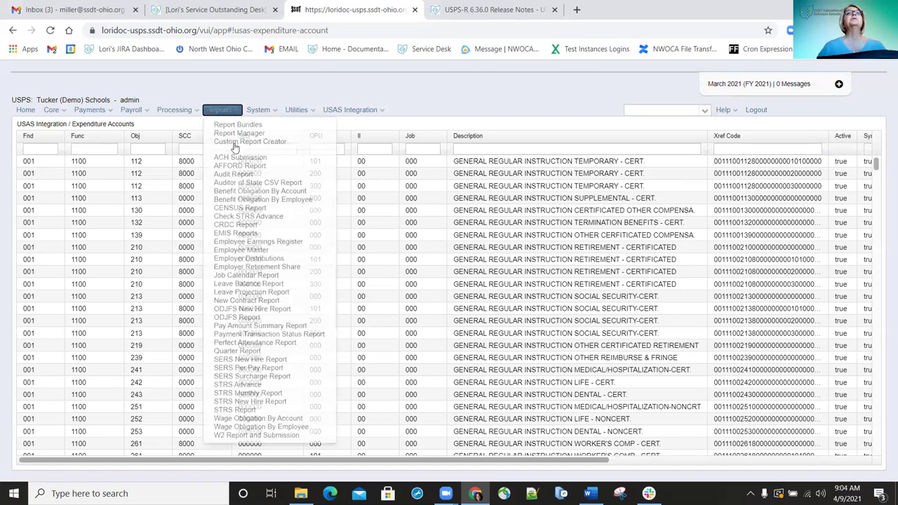
{"action": "left_click", "coordinate": [88, 152]}
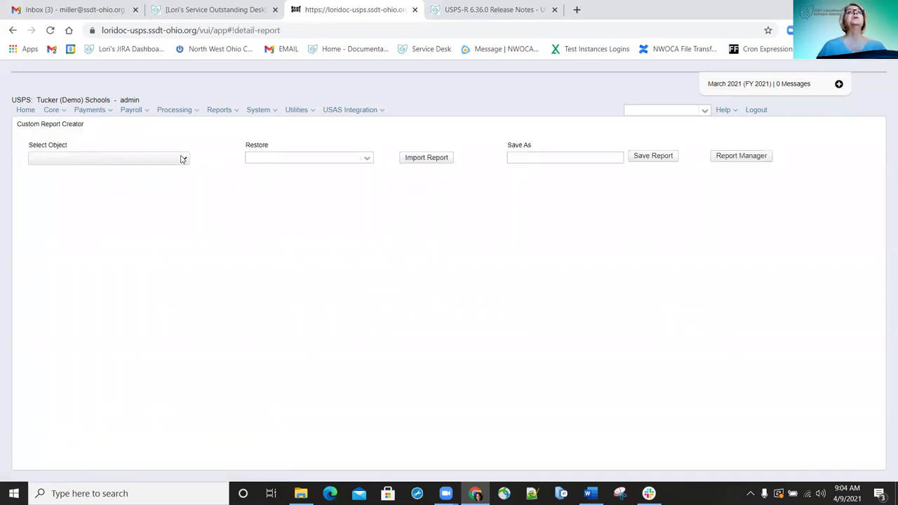
{"action": "left_click", "coordinate": [182, 159]}
{"action": "scroll", "coordinate": [87, 282], "scroll_direction": "down", "scroll_amount": 10}
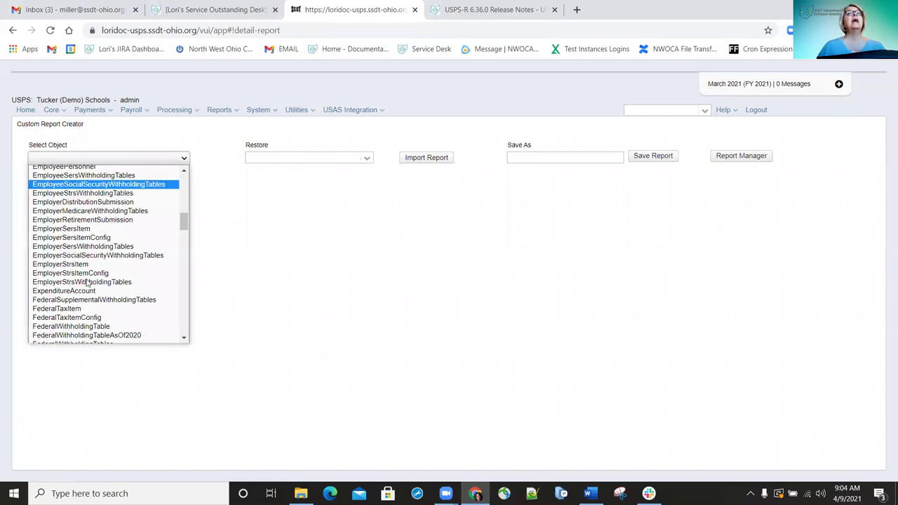
{"action": "scroll", "coordinate": [88, 283], "scroll_direction": "down", "scroll_amount": 10}
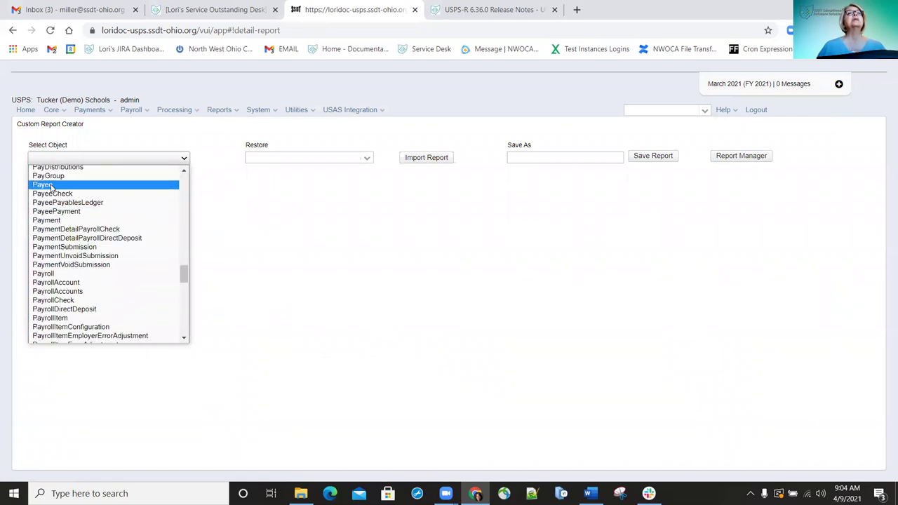
{"action": "left_click", "coordinate": [52, 185]}
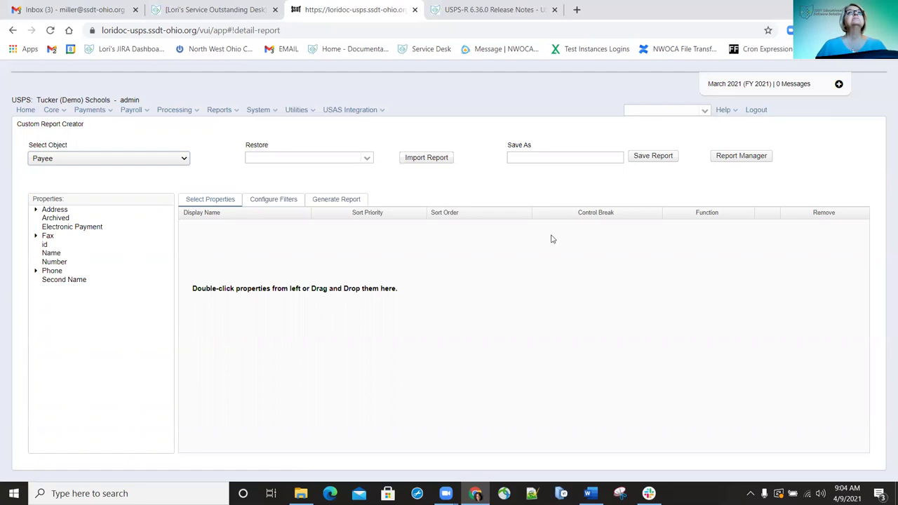
Mark the first listed employee's position 3 (Driver) as Archived, and close the record without saving
{"action": "left_click", "coordinate": [63, 112]}
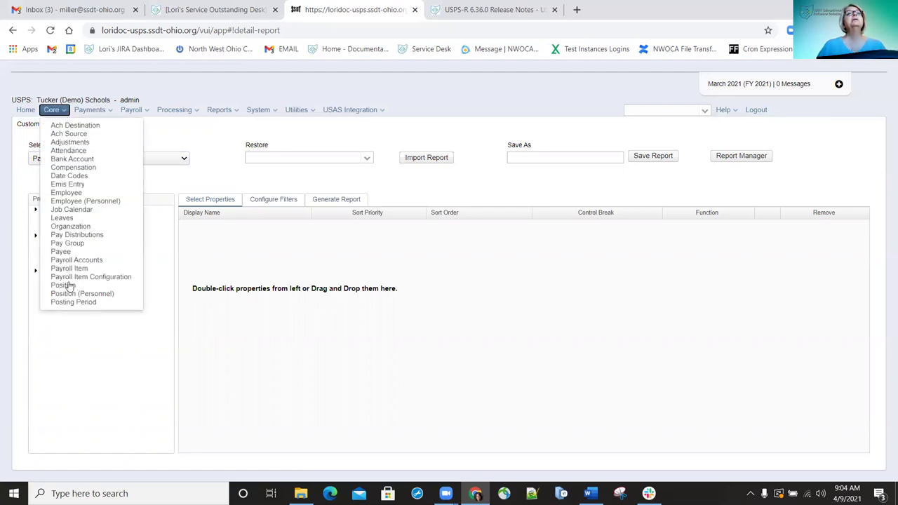
{"action": "left_click", "coordinate": [442, 239]}
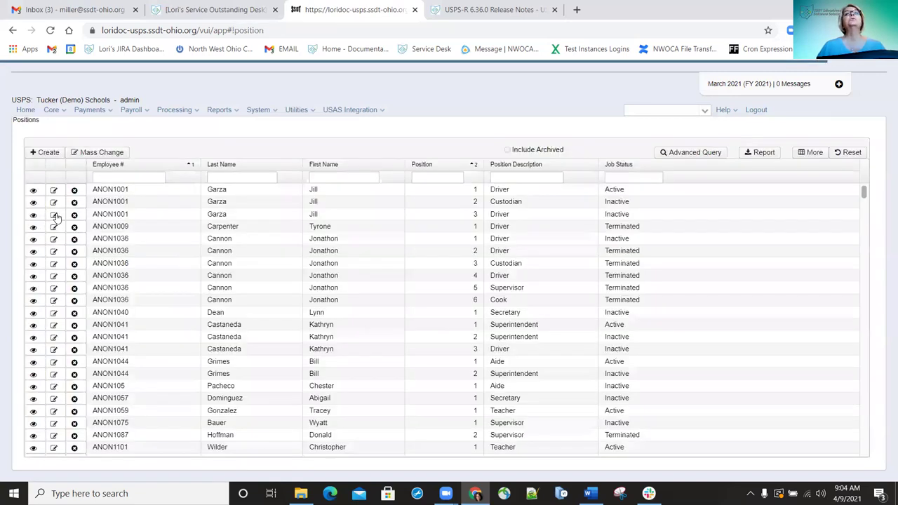
{"action": "left_click", "coordinate": [55, 216]}
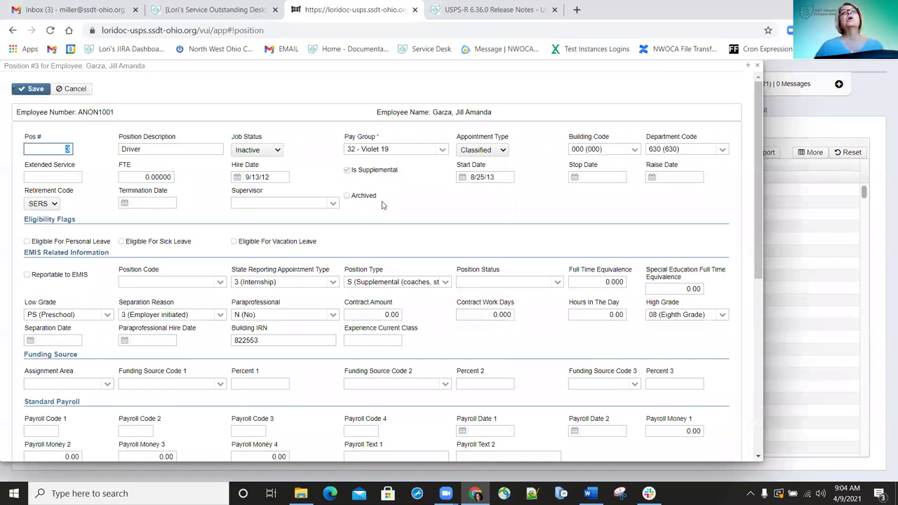
{"action": "left_click", "coordinate": [346, 195]}
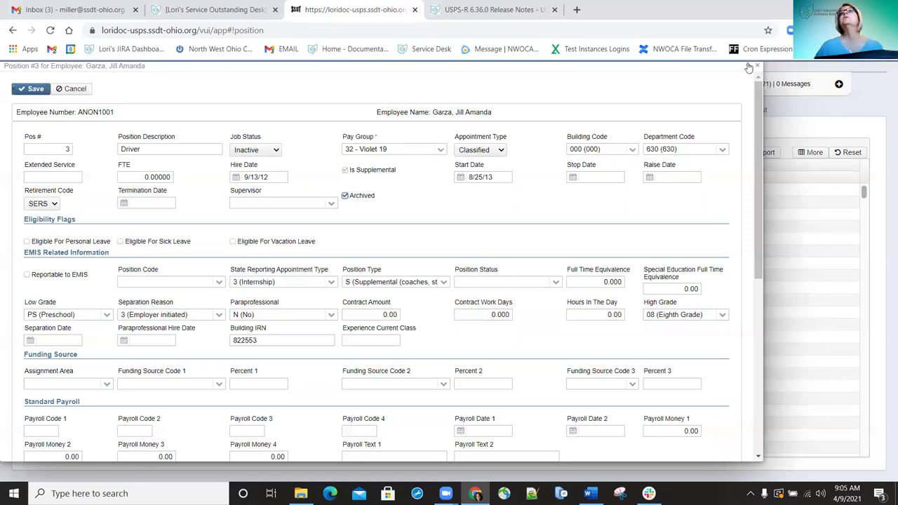
{"action": "left_click", "coordinate": [757, 66]}
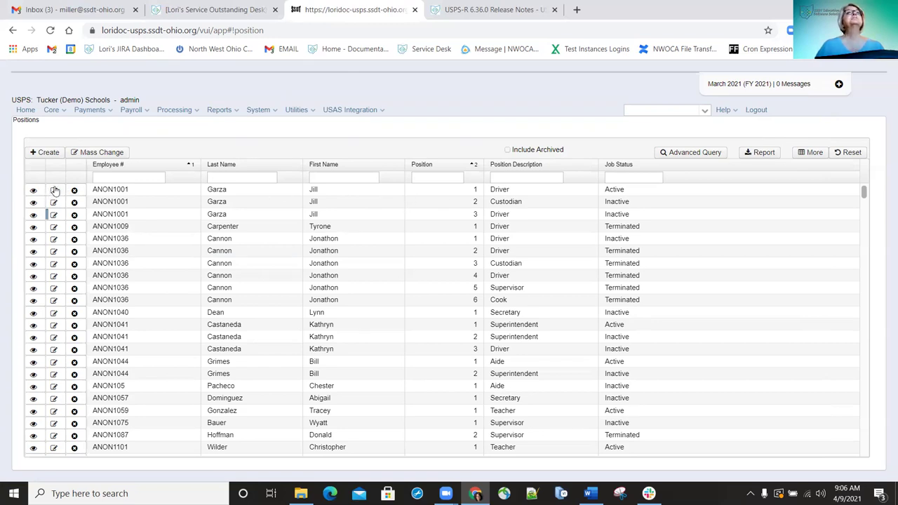
Open the Compensation list to view all compensations
{"action": "left_click", "coordinate": [61, 112]}
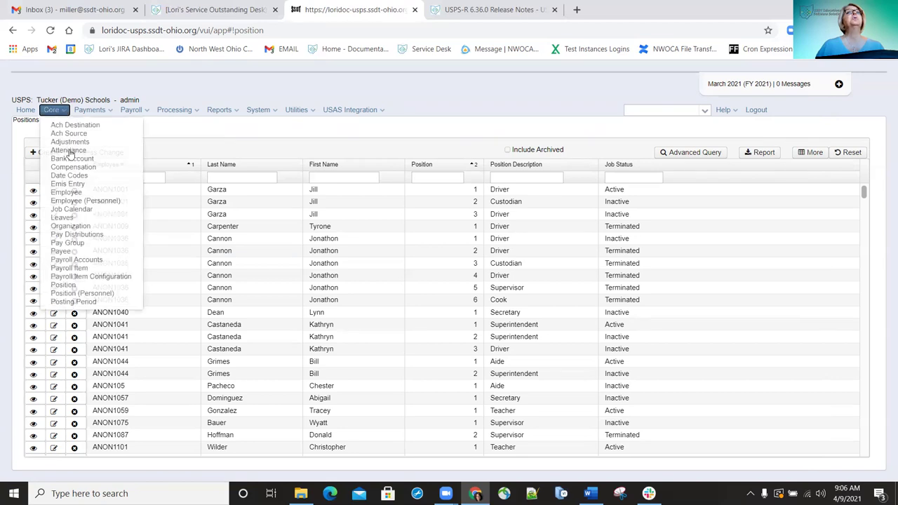
{"action": "left_click", "coordinate": [70, 171]}
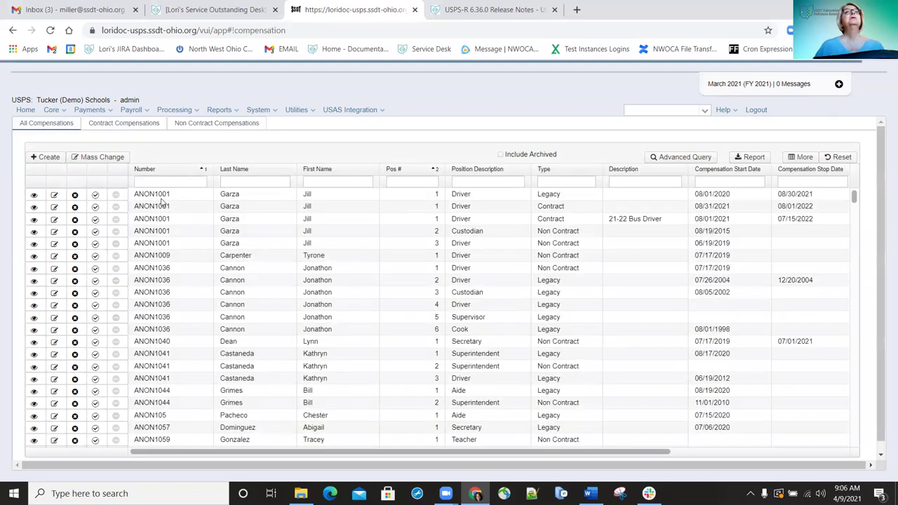
In the Position list, archive the second listed employee's terminated Driver position and close its record
{"action": "left_click", "coordinate": [63, 112]}
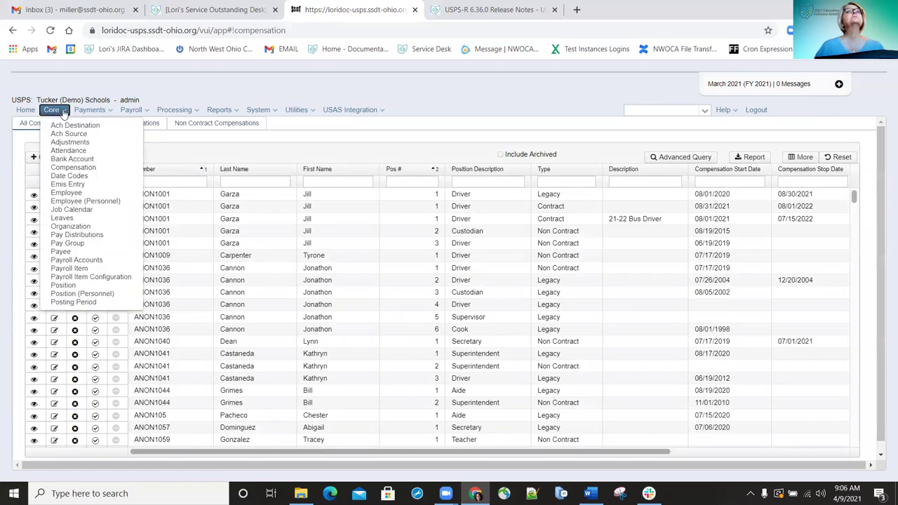
{"action": "left_click", "coordinate": [70, 286]}
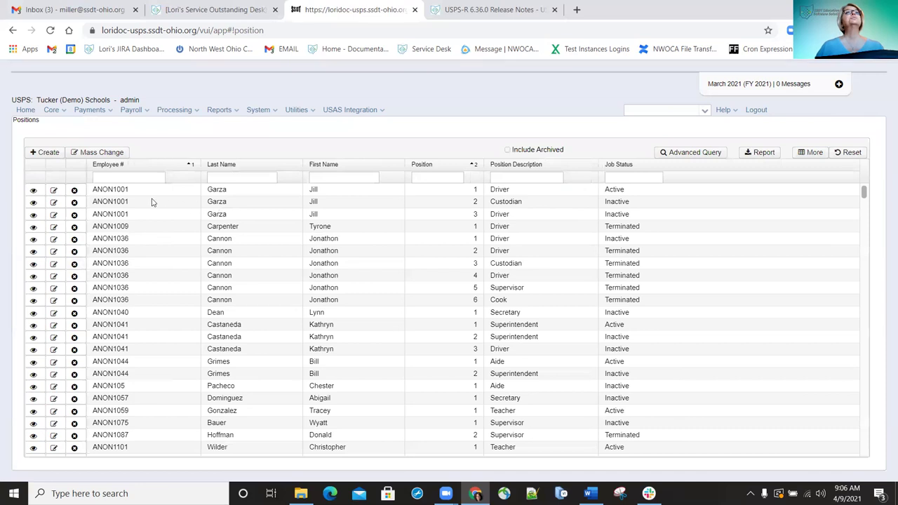
{"action": "left_click", "coordinate": [52, 226]}
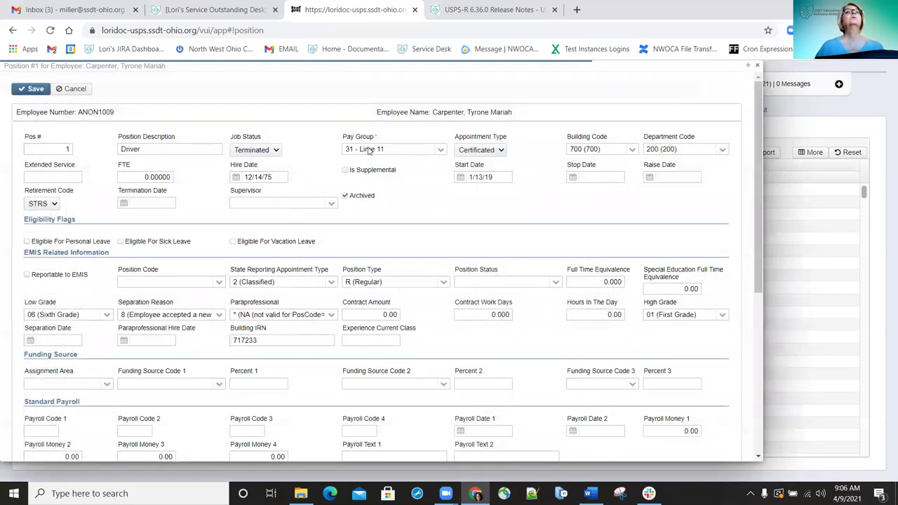
{"action": "left_click", "coordinate": [757, 66]}
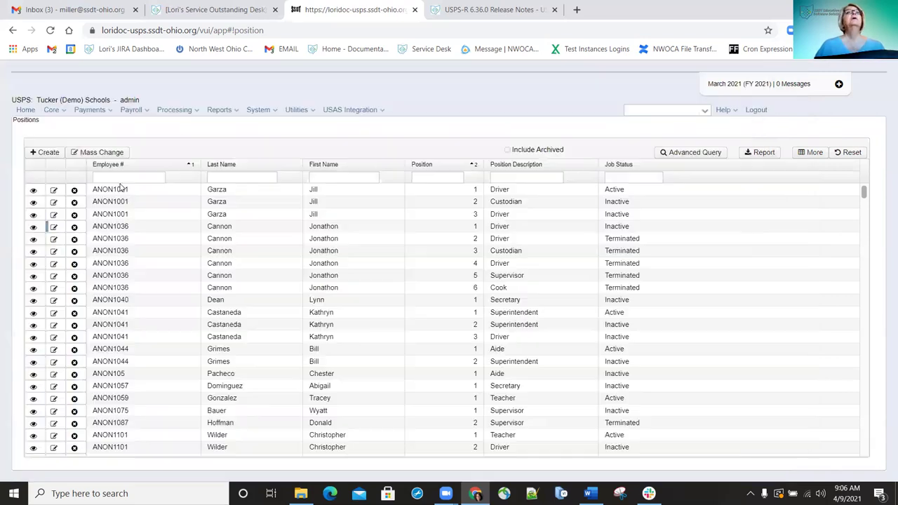
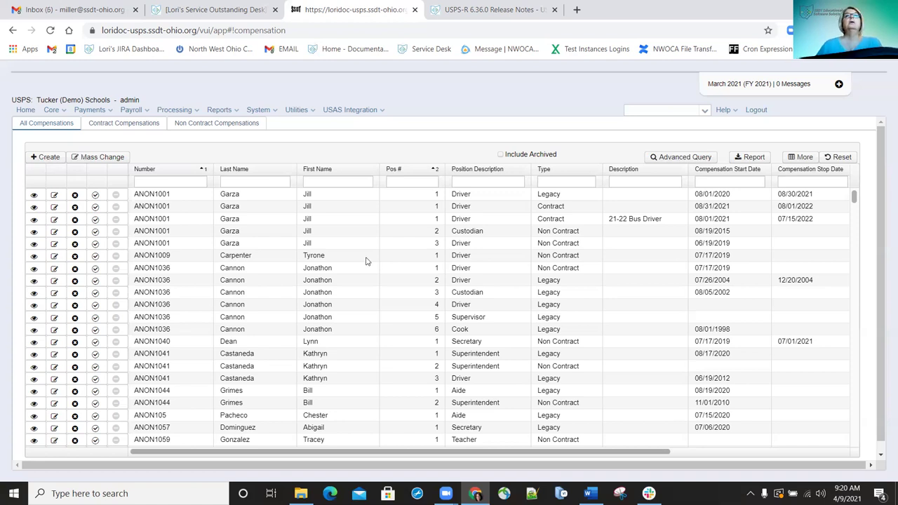
Change the position 2 future payroll payment to Non-taxable Reimbursement, turn off Applies For Retirement, and save it
{"action": "left_click", "coordinate": [149, 111]}
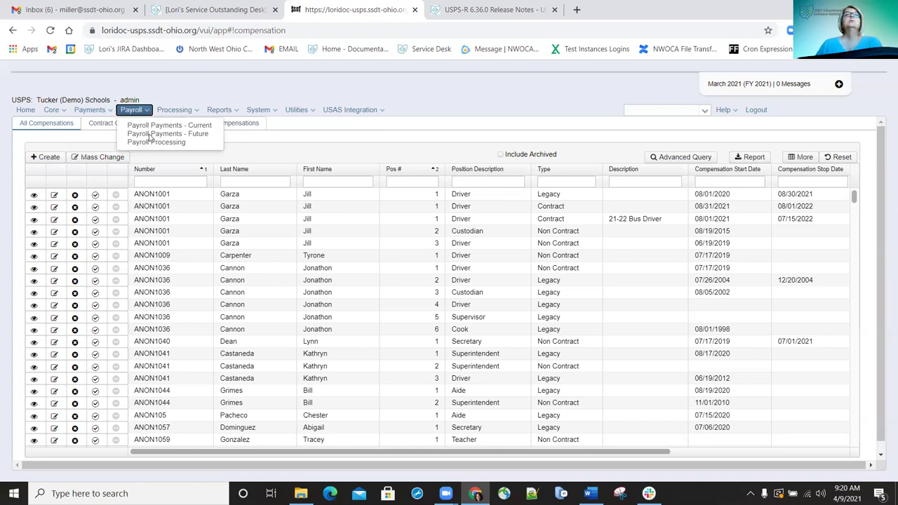
{"action": "left_click", "coordinate": [149, 136]}
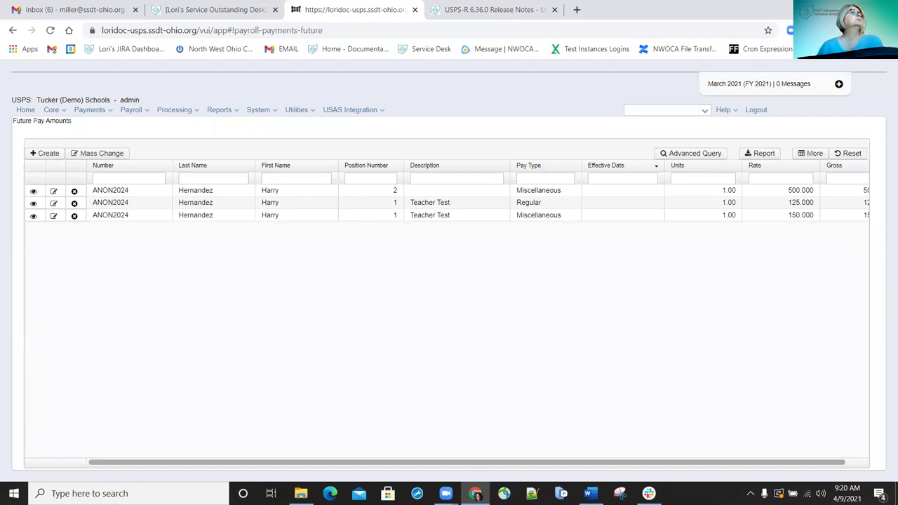
{"action": "left_click", "coordinate": [54, 191]}
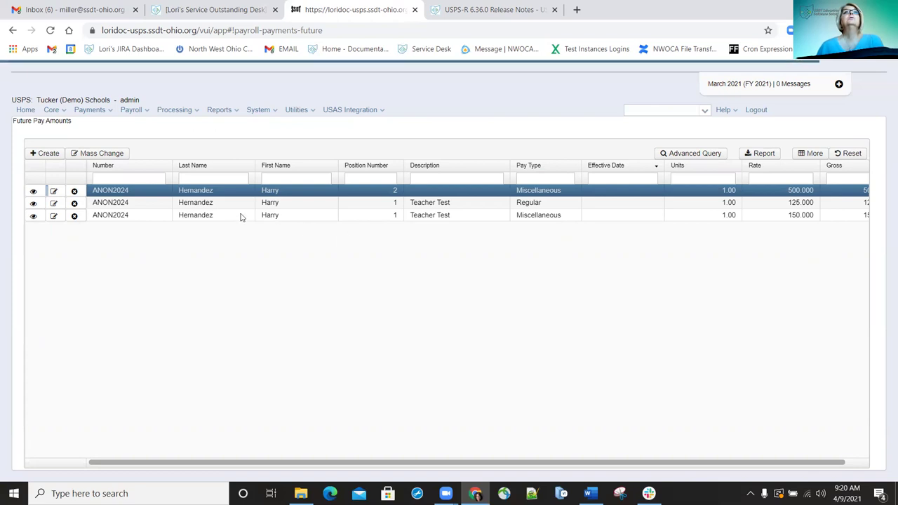
{"action": "double_click", "coordinate": [241, 215]}
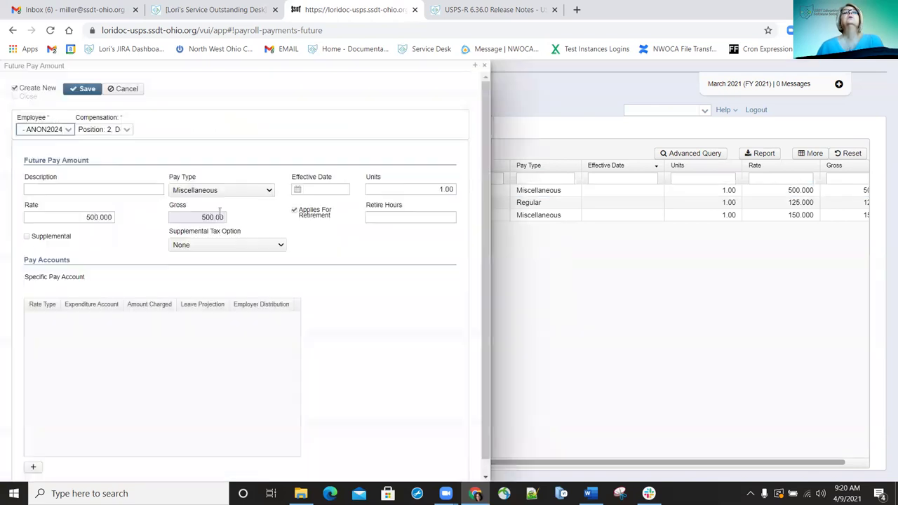
{"action": "left_click", "coordinate": [269, 191]}
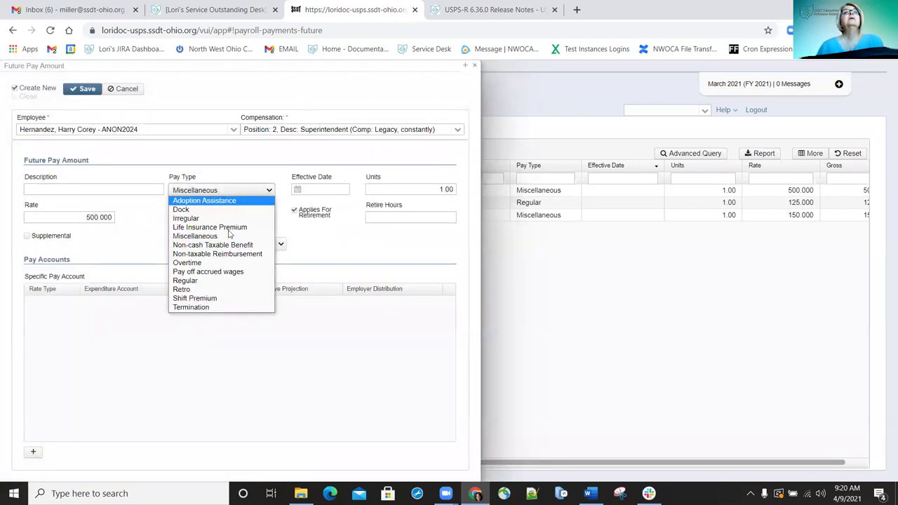
{"action": "left_click", "coordinate": [199, 255]}
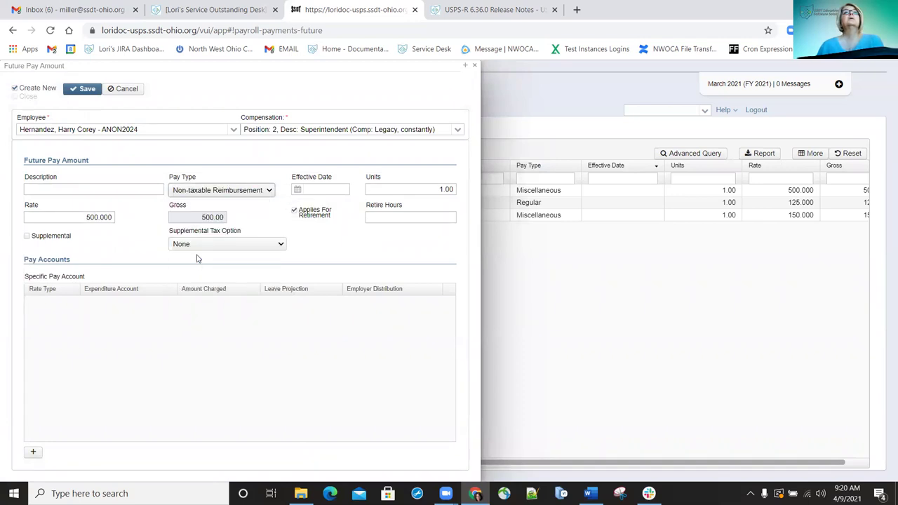
{"action": "left_click", "coordinate": [295, 212]}
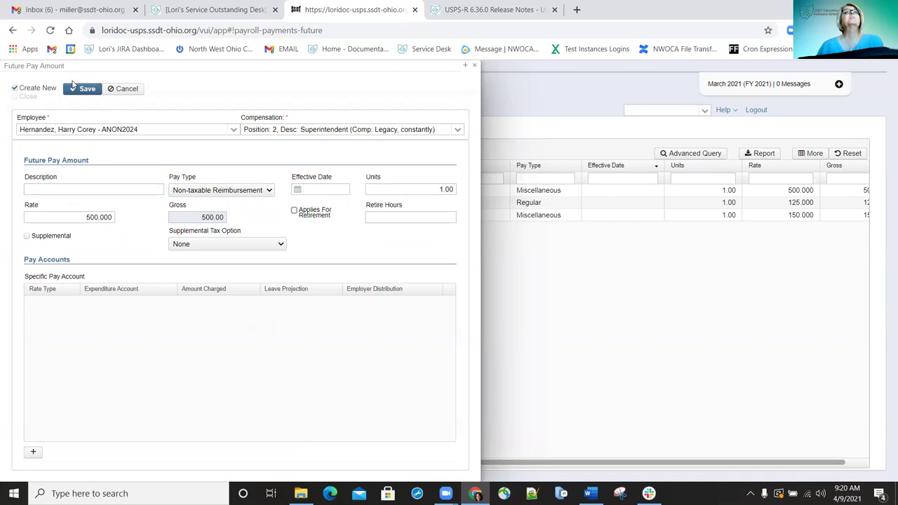
{"action": "left_click", "coordinate": [79, 91]}
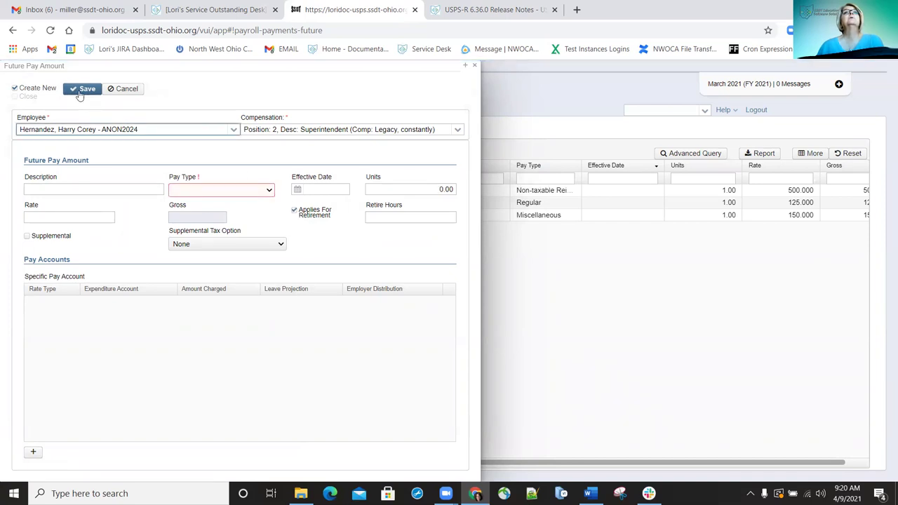
{"action": "left_click", "coordinate": [475, 67]}
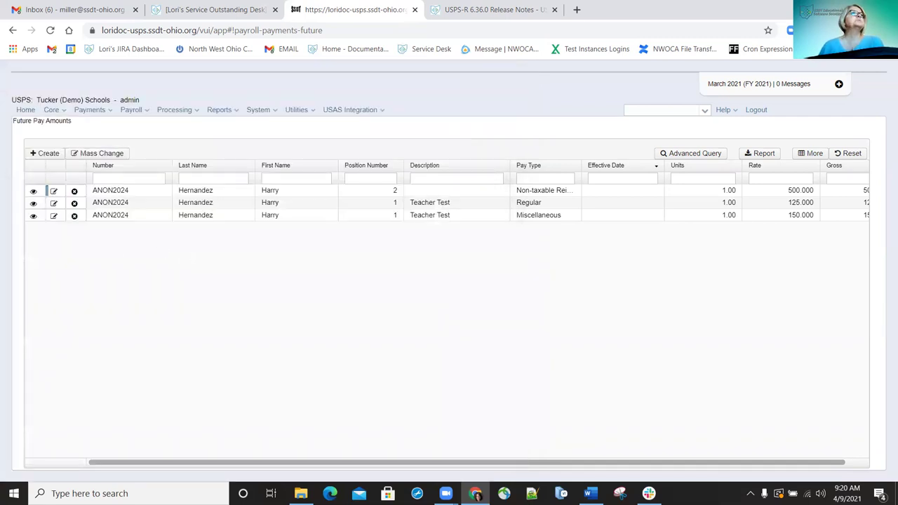
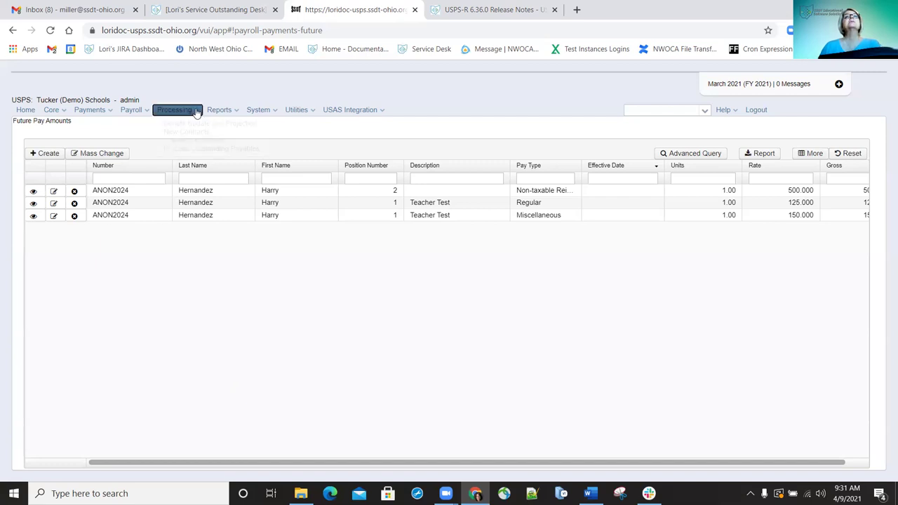
Examine the activation options for the first contract in New Contracts, and cancel without activating it
{"action": "left_click", "coordinate": [195, 110]}
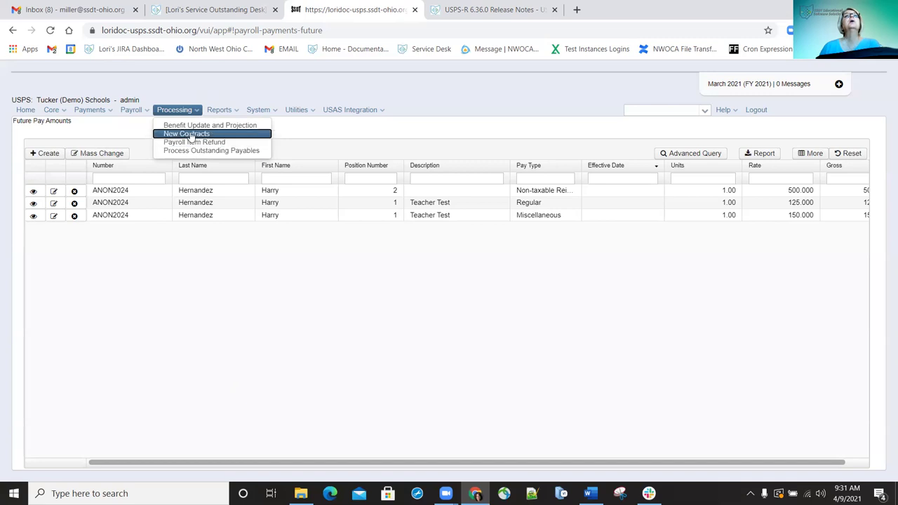
{"action": "left_click", "coordinate": [189, 134]}
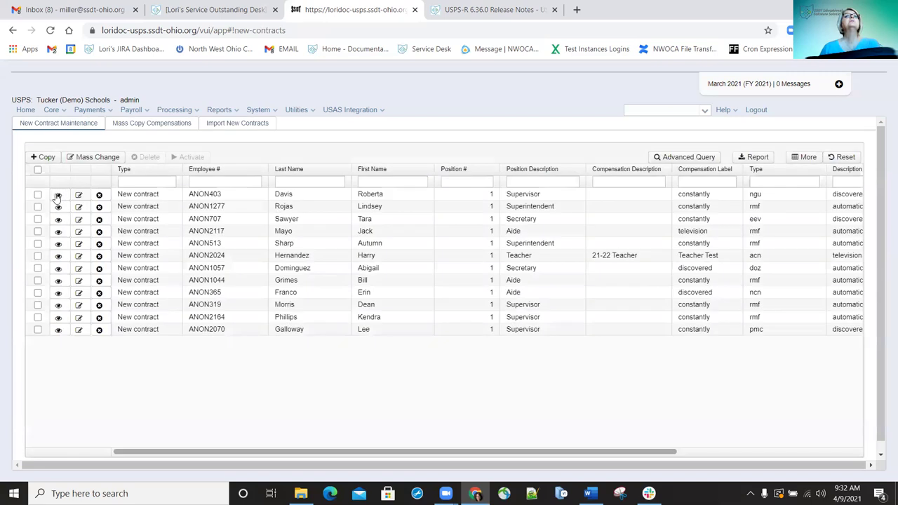
{"action": "left_click", "coordinate": [37, 194]}
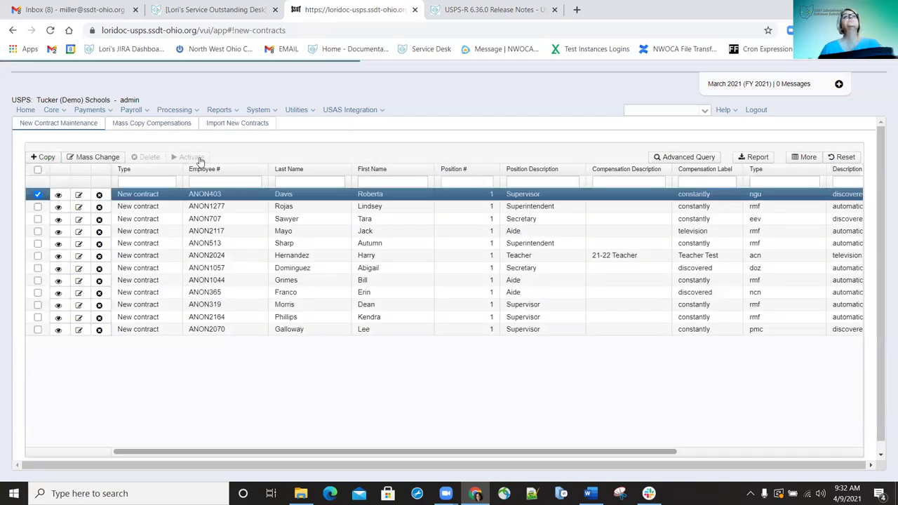
{"action": "left_click", "coordinate": [191, 157]}
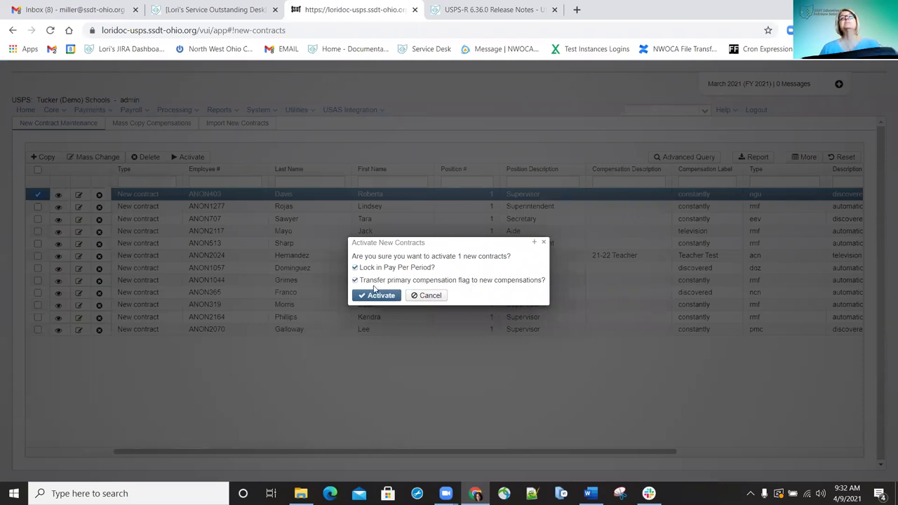
{"action": "mouse_move", "coordinate": [356, 282]}
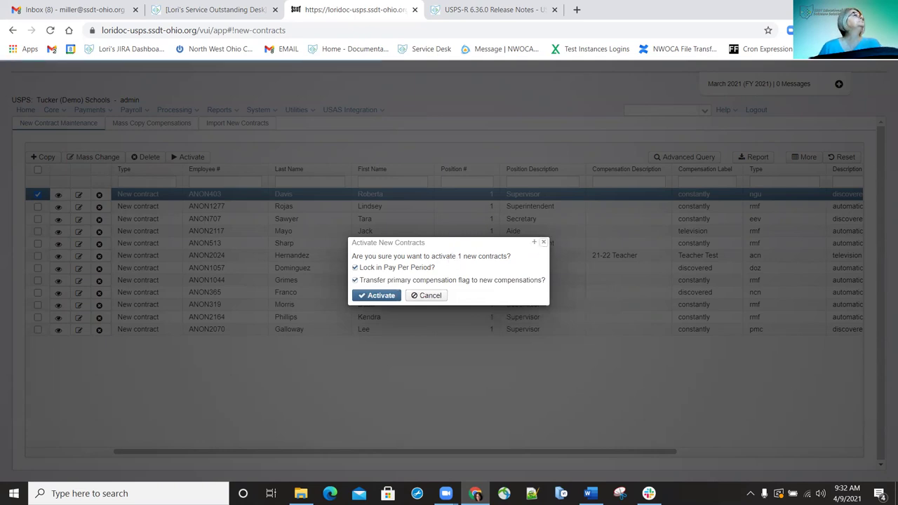
{"action": "key", "text": "Escape"}
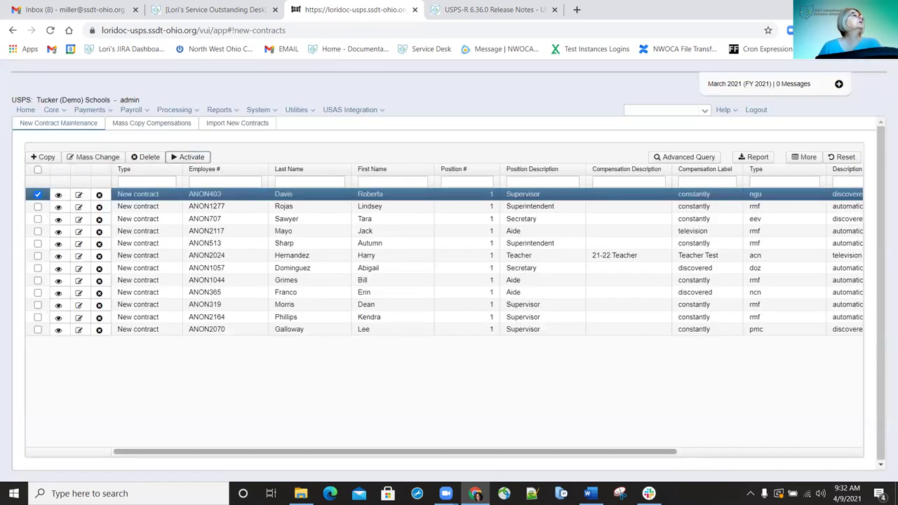
Load the Clear Federal Tax COVID 19 Fields (SSDT) mass change definition for Federal Tax Item records in Payroll Item
{"action": "key", "text": "alt+Tab"}
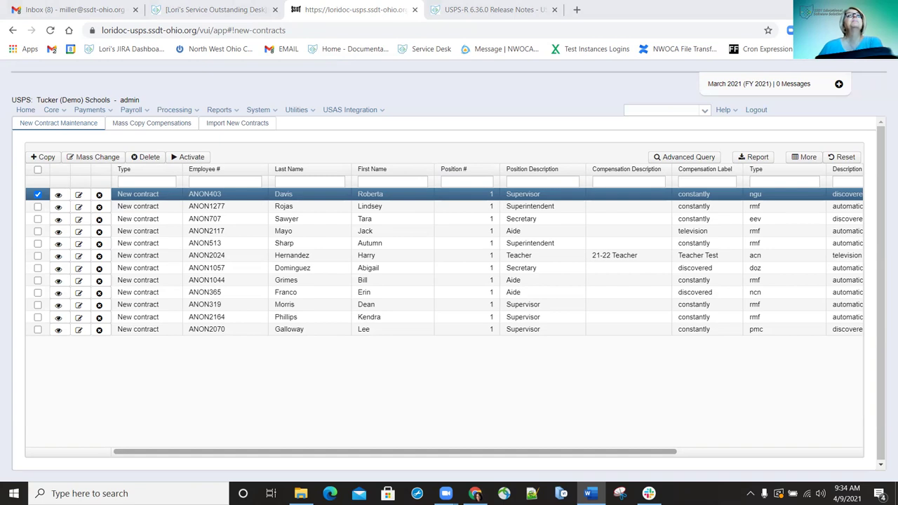
{"action": "left_click", "coordinate": [55, 110]}
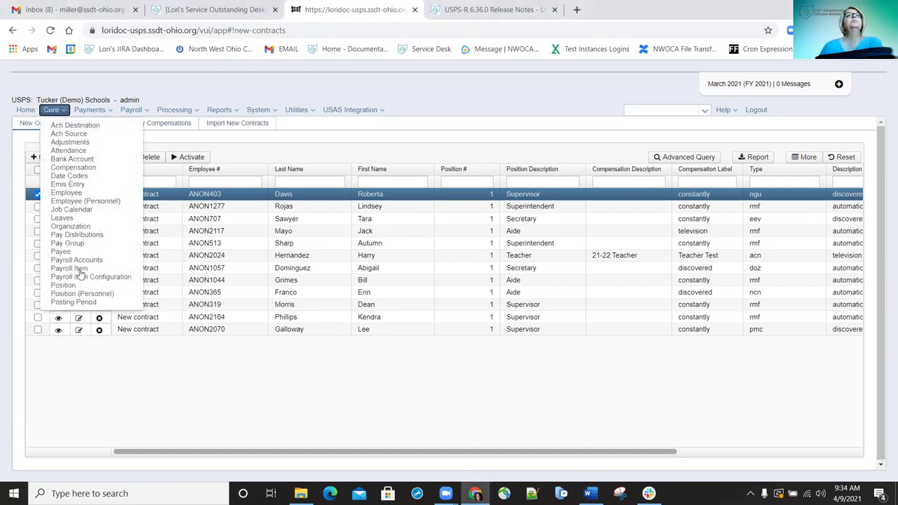
{"action": "left_click", "coordinate": [80, 274]}
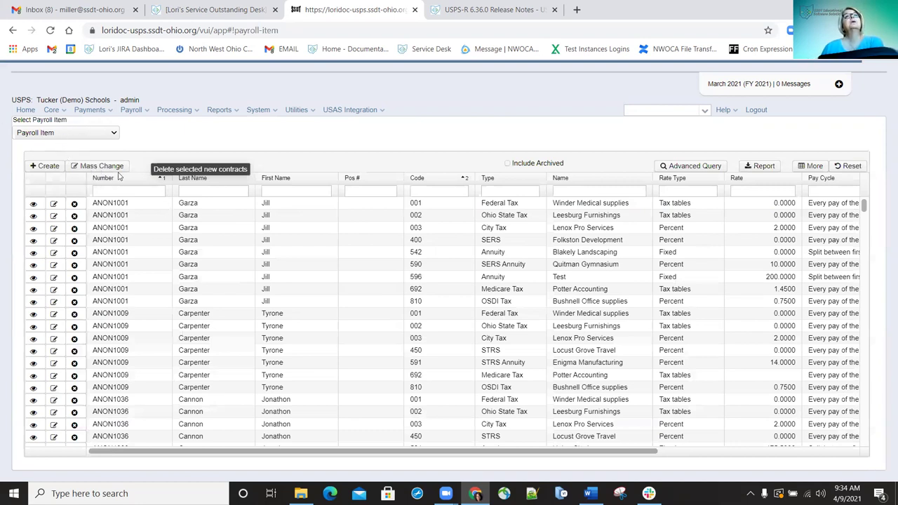
{"action": "left_click", "coordinate": [283, 289]}
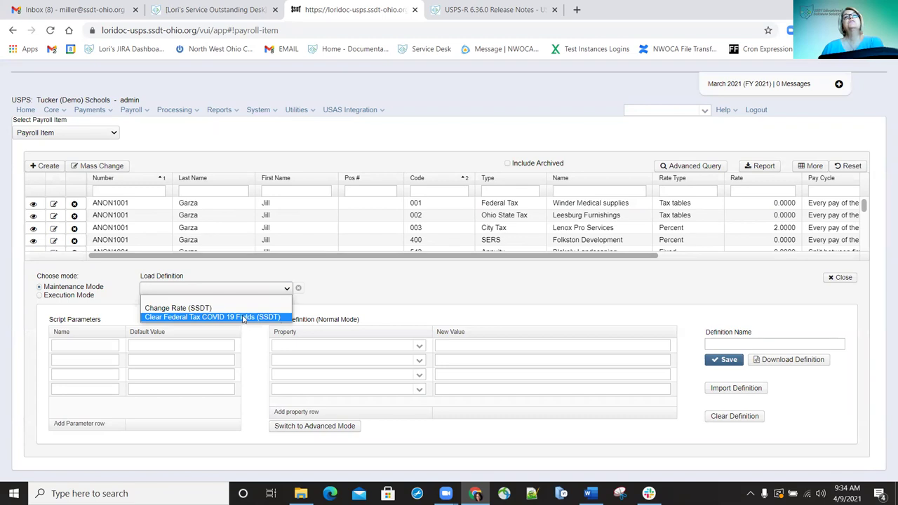
{"action": "left_click", "coordinate": [112, 133]}
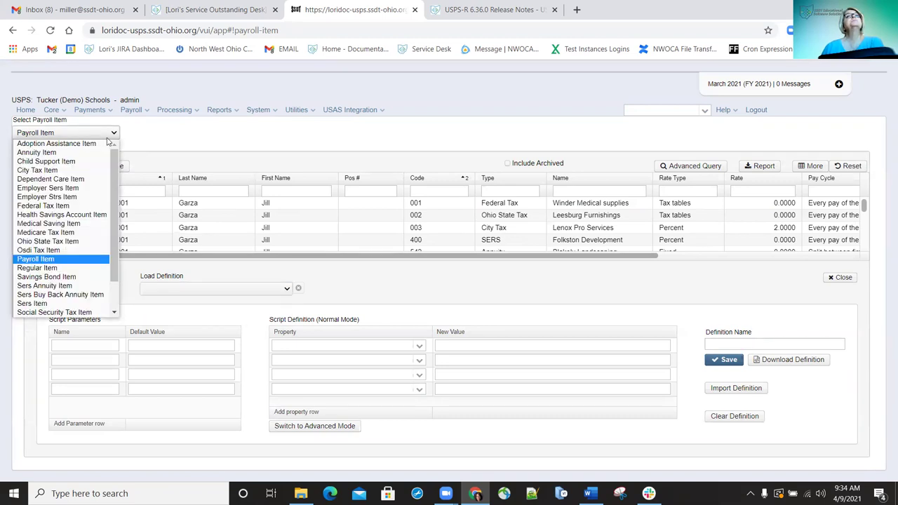
{"action": "left_click", "coordinate": [52, 206]}
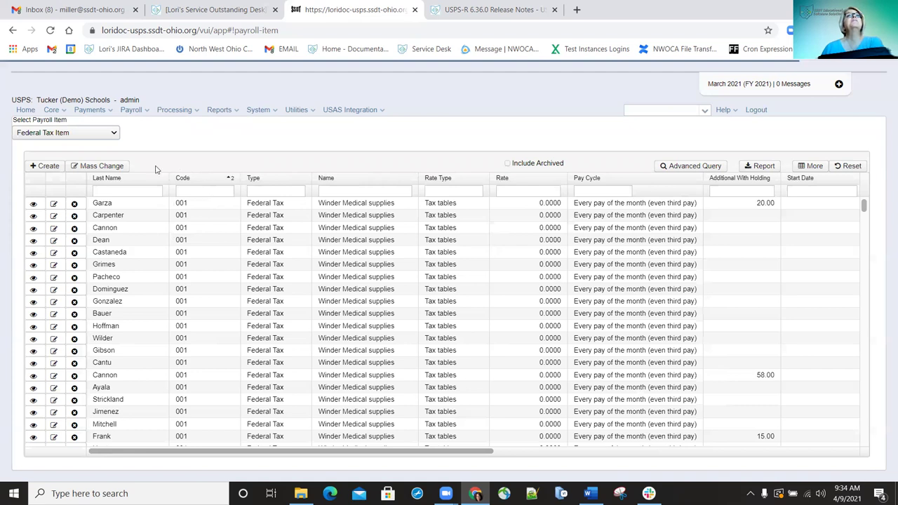
{"action": "left_click", "coordinate": [100, 167]}
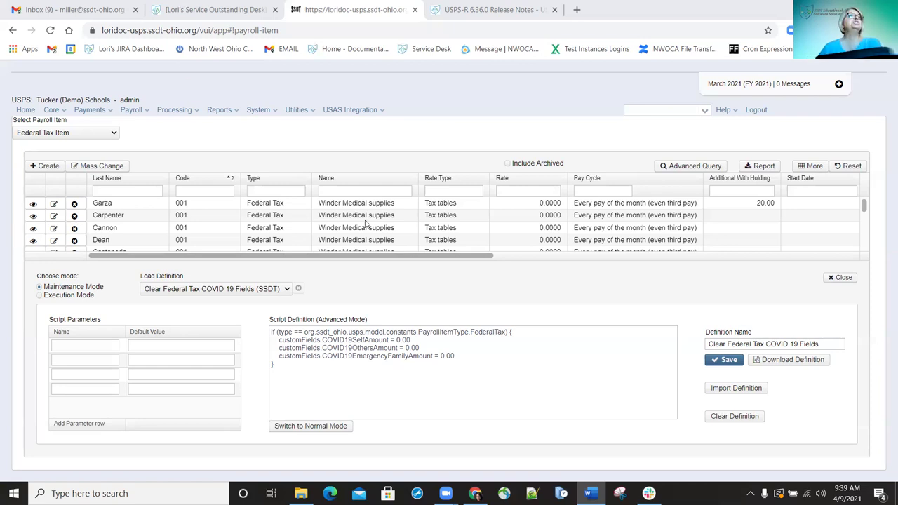
Open the ODJFS New Hire Report options to view the employee selection and output choices
{"action": "left_click", "coordinate": [232, 112]}
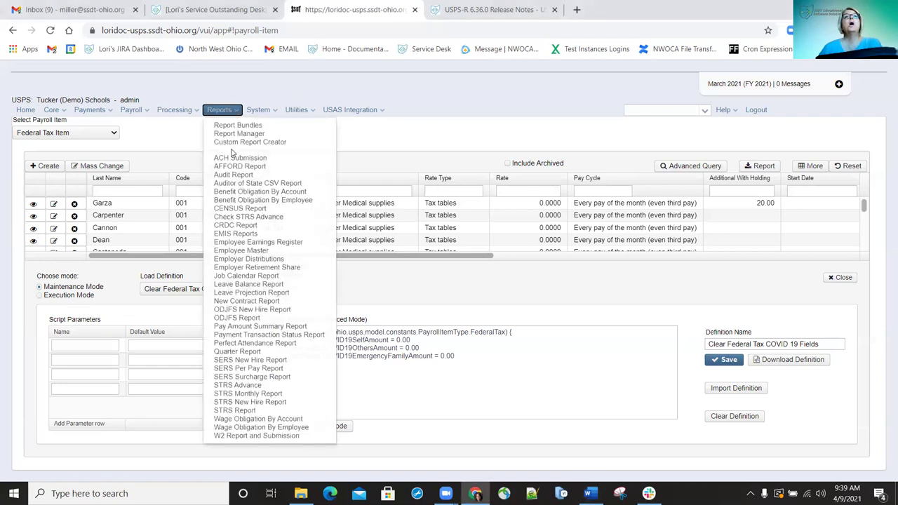
{"action": "left_click", "coordinate": [260, 309]}
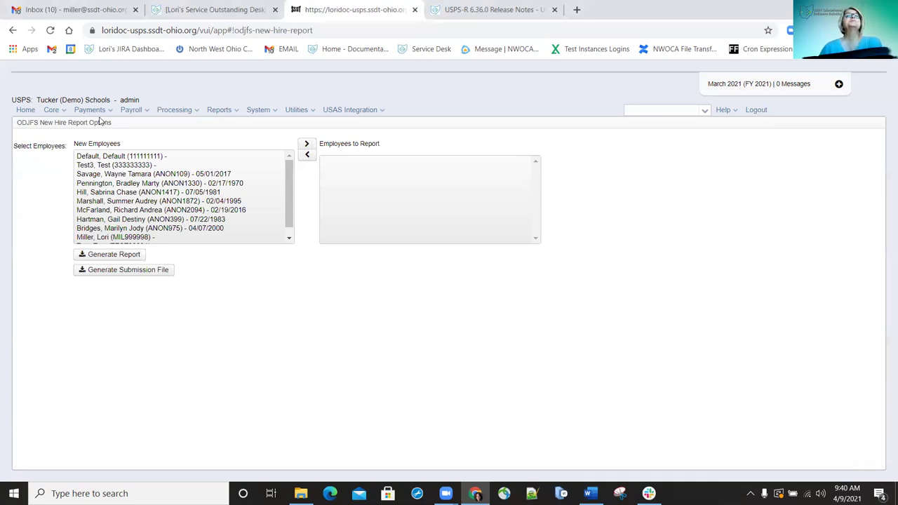
Start a new payroll item, selecting the employee by last name and City Tax, 003, Lenox Pro Services as the item
{"action": "left_click", "coordinate": [63, 112]}
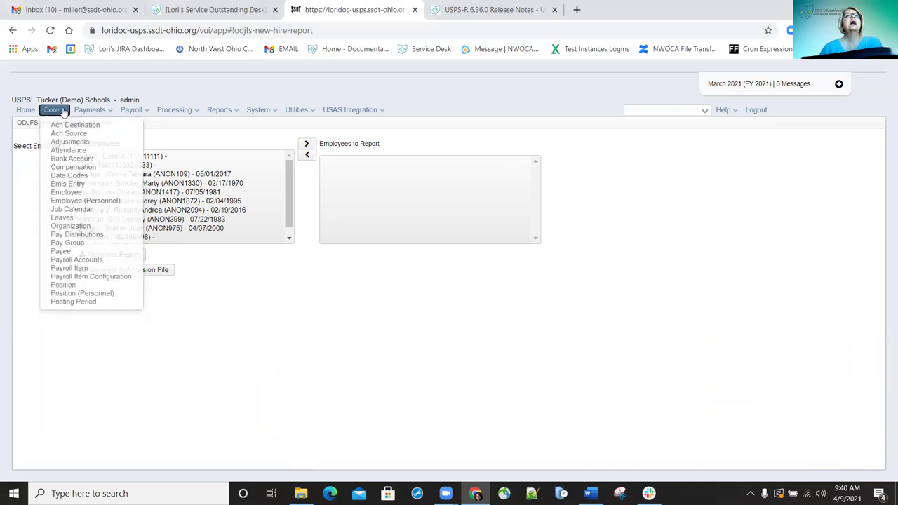
{"action": "left_click", "coordinate": [82, 273]}
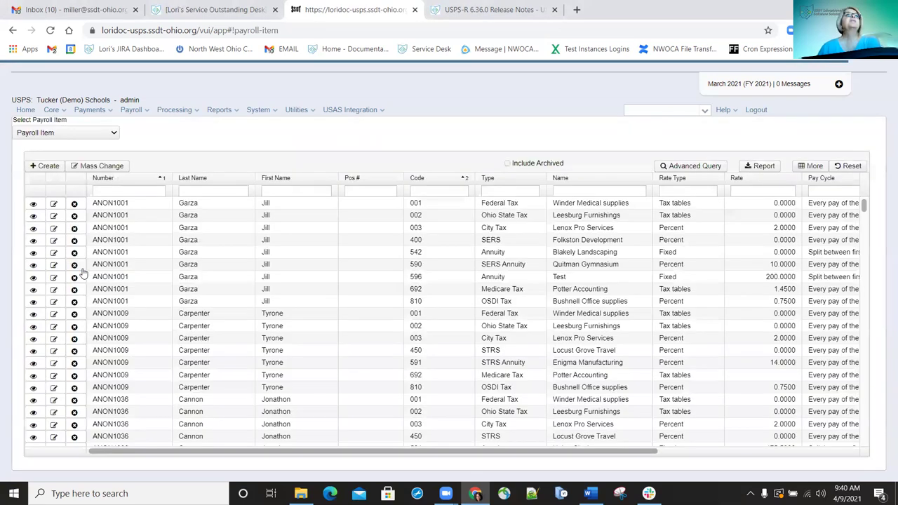
{"action": "left_click", "coordinate": [44, 168]}
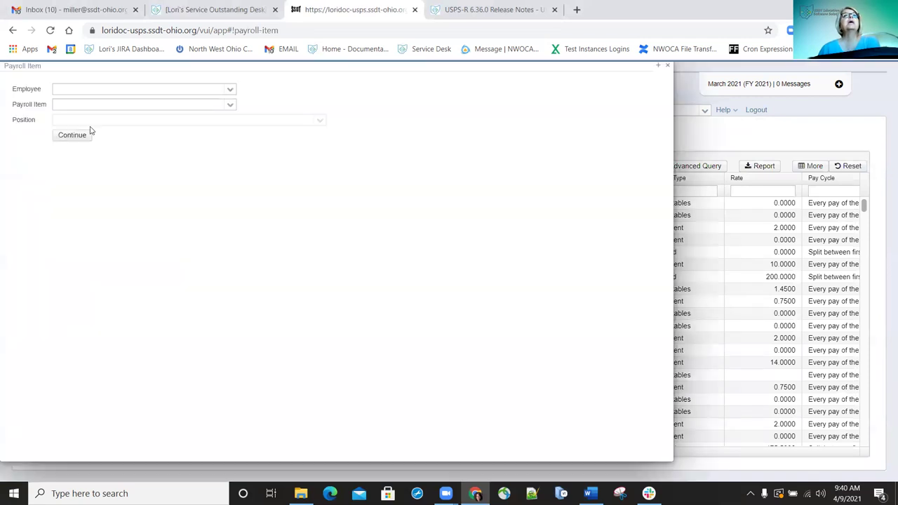
{"action": "left_click", "coordinate": [193, 91]}
{"action": "type", "text": "hern"}
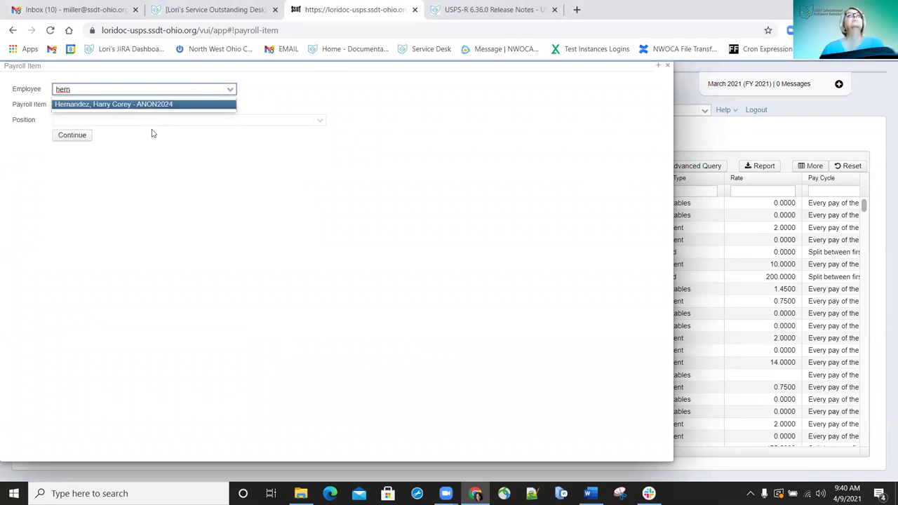
{"action": "left_click", "coordinate": [104, 105]}
{"action": "left_click", "coordinate": [186, 109]}
{"action": "type", "text": "003"}
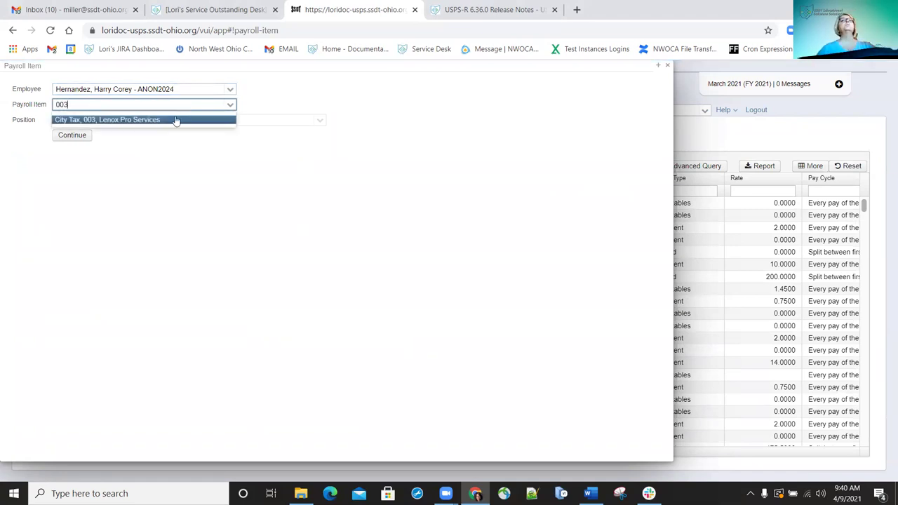
{"action": "left_click", "coordinate": [123, 119]}
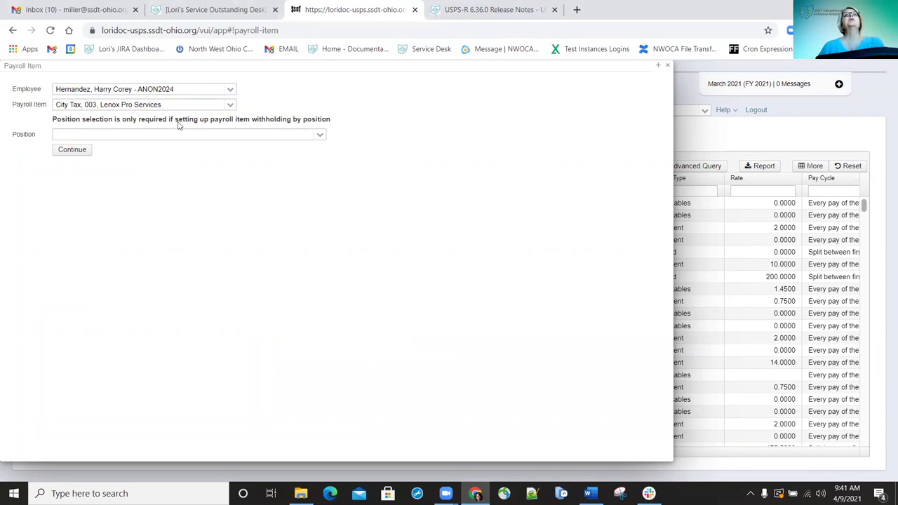
Examine the Position choices for the new City Tax item and close the form without creating it
{"action": "left_click", "coordinate": [321, 137]}
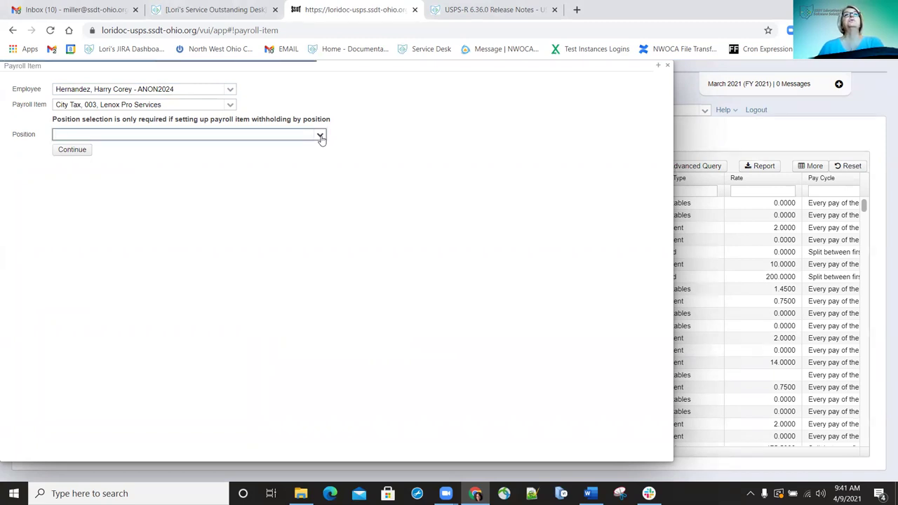
{"action": "left_click", "coordinate": [462, 163]}
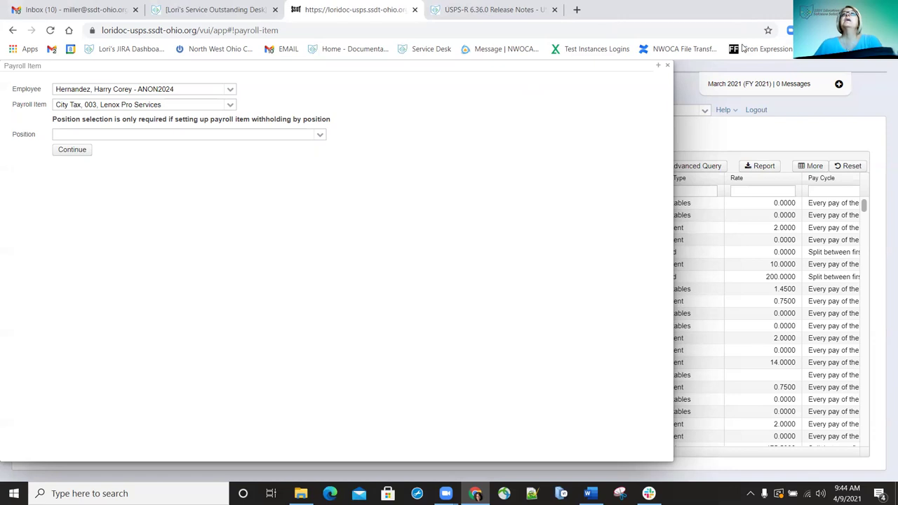
{"action": "left_click", "coordinate": [667, 67]}
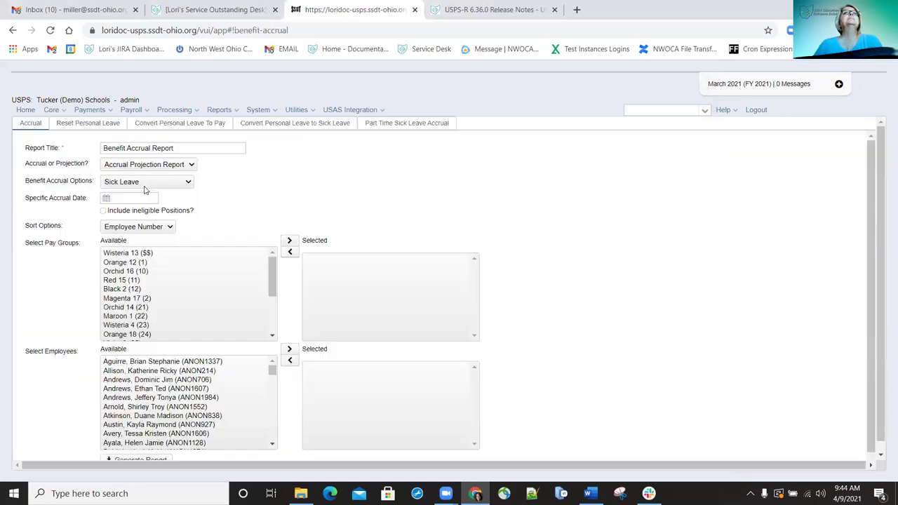
Open the benefit accrual settings and examine the leave choices under Benefit Accrual Options
{"action": "left_click", "coordinate": [168, 142]}
{"action": "left_click", "coordinate": [191, 185]}
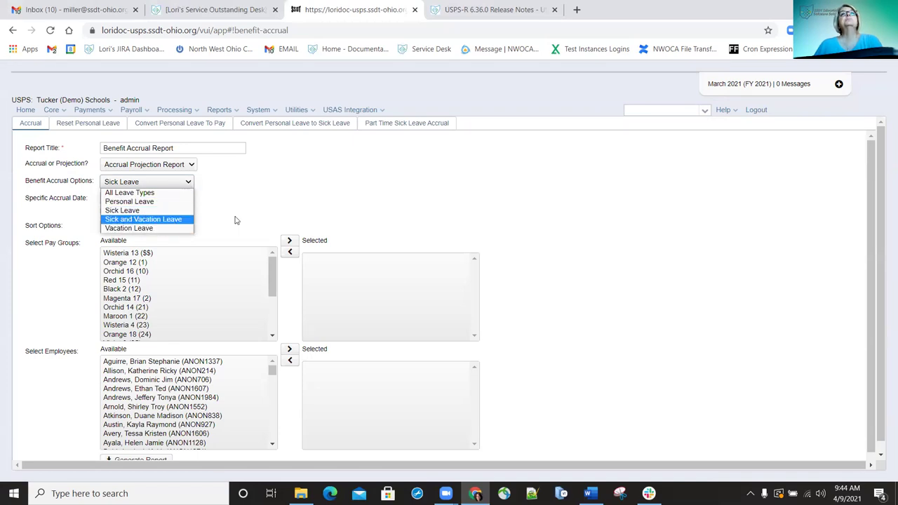
{"action": "left_click", "coordinate": [327, 190]}
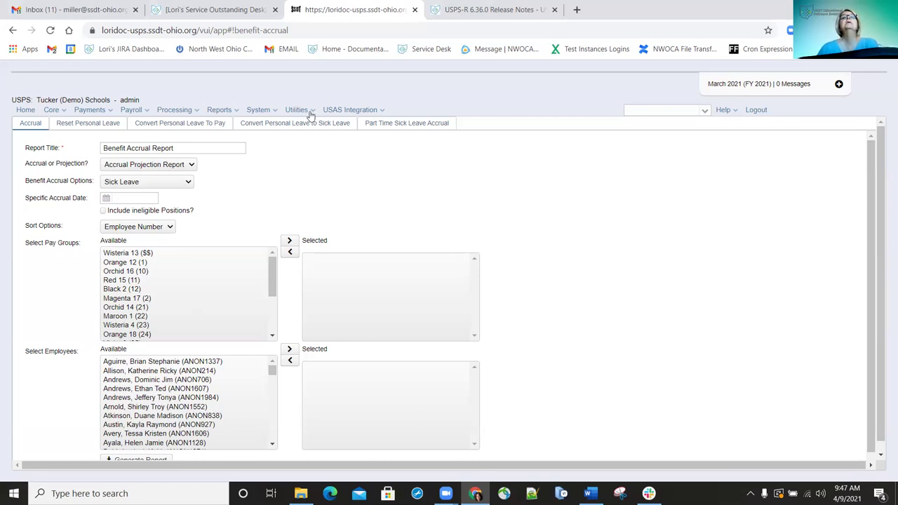
In USAS Payment Void/Unvoid Submission, submit the first listed Unvoid Payment to USAS and return to the payment listing
{"action": "left_click", "coordinate": [384, 112]}
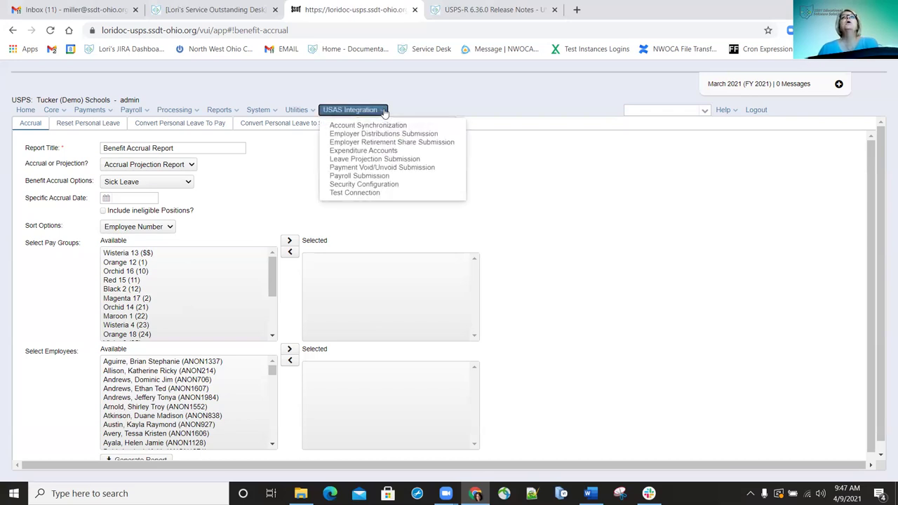
{"action": "left_click", "coordinate": [346, 168]}
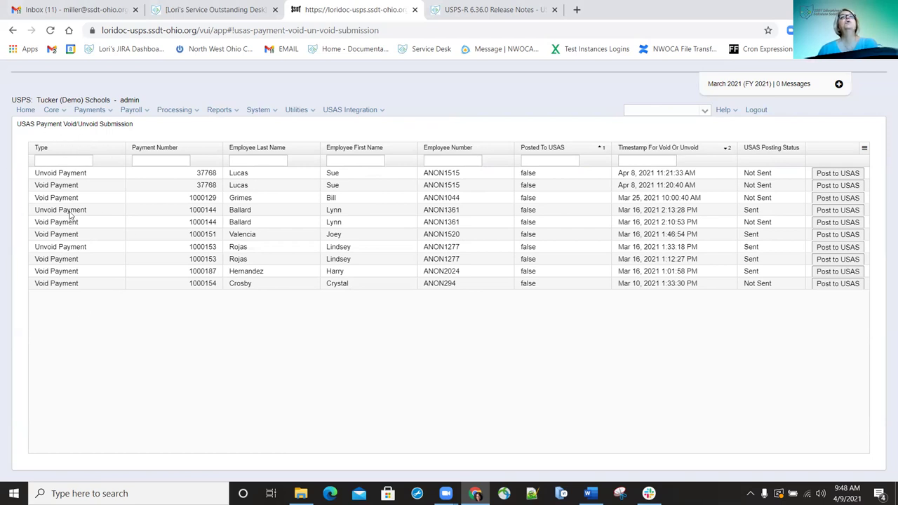
{"action": "left_click", "coordinate": [837, 176]}
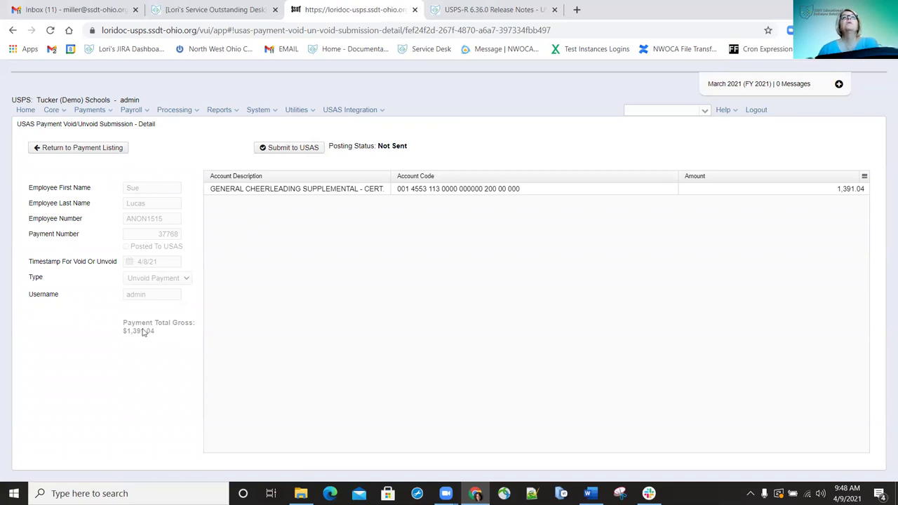
{"action": "left_click", "coordinate": [303, 151]}
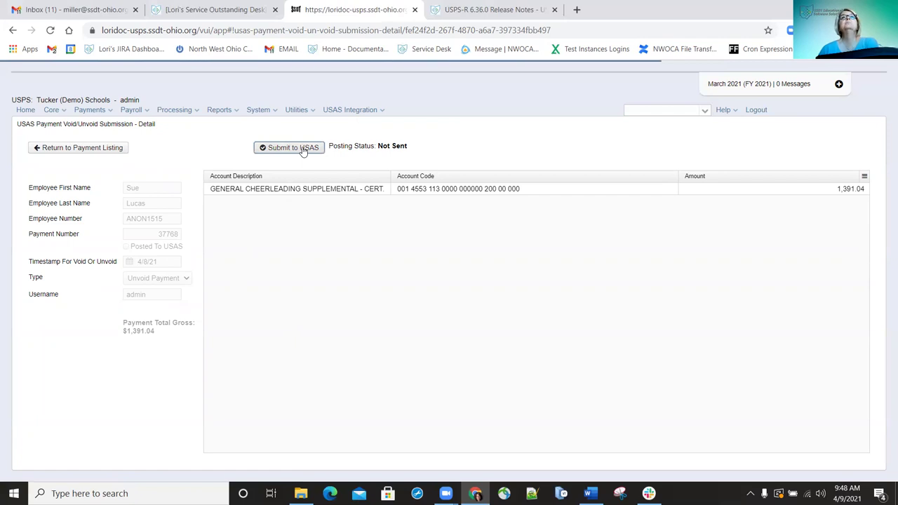
{"action": "left_click", "coordinate": [61, 150]}
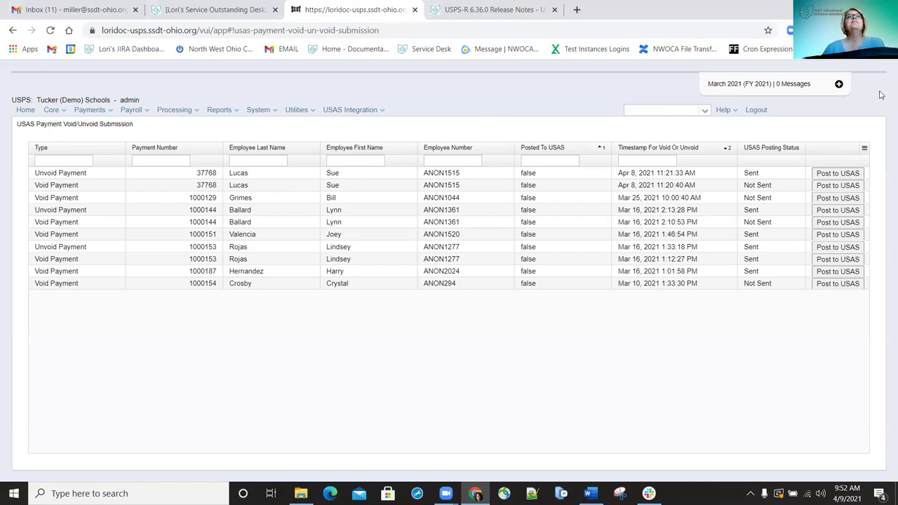
Open the File Archive and switch to its Other archive
{"action": "left_click", "coordinate": [312, 114]}
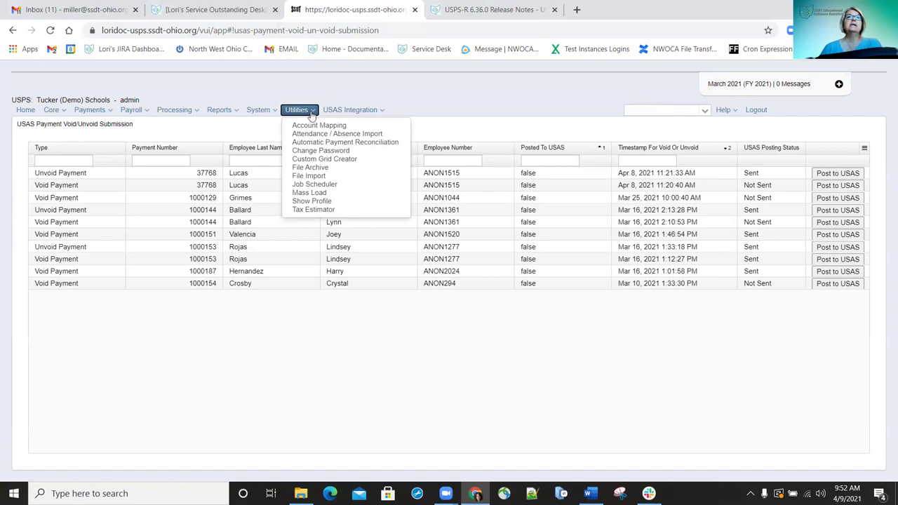
{"action": "left_click", "coordinate": [327, 167]}
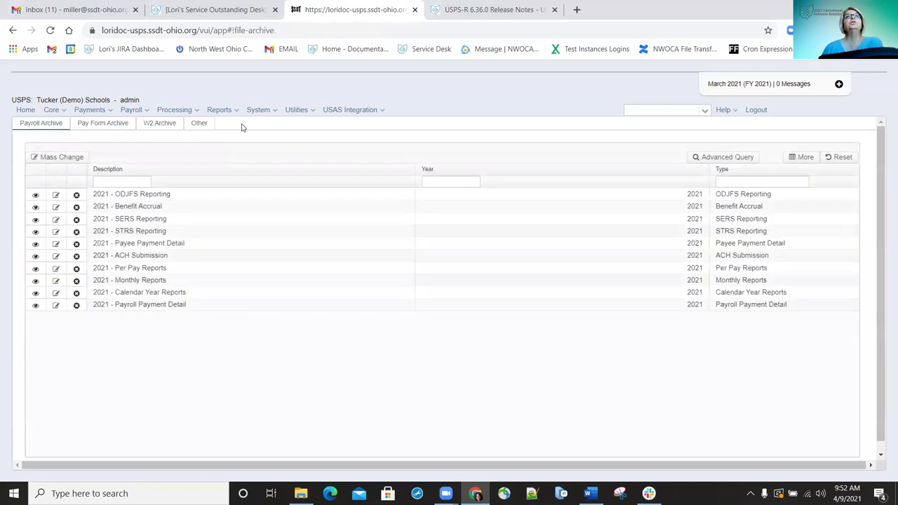
{"action": "left_click", "coordinate": [201, 125]}
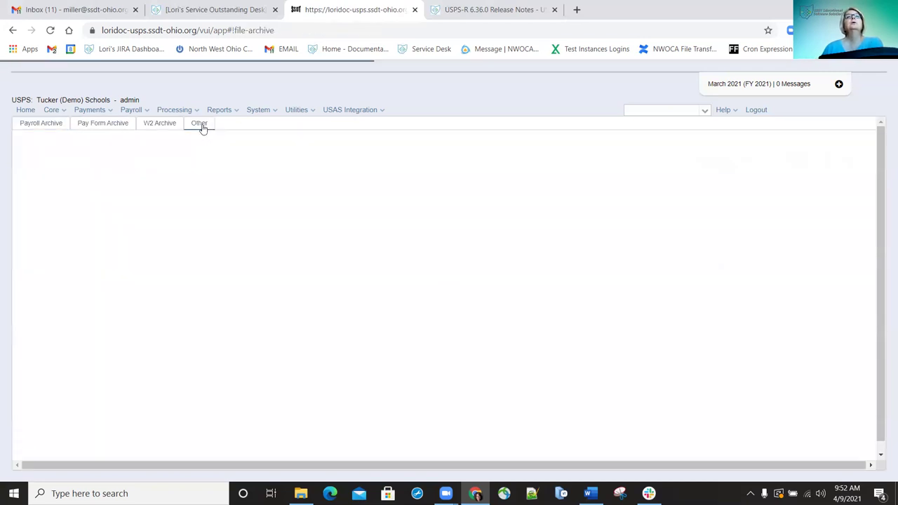